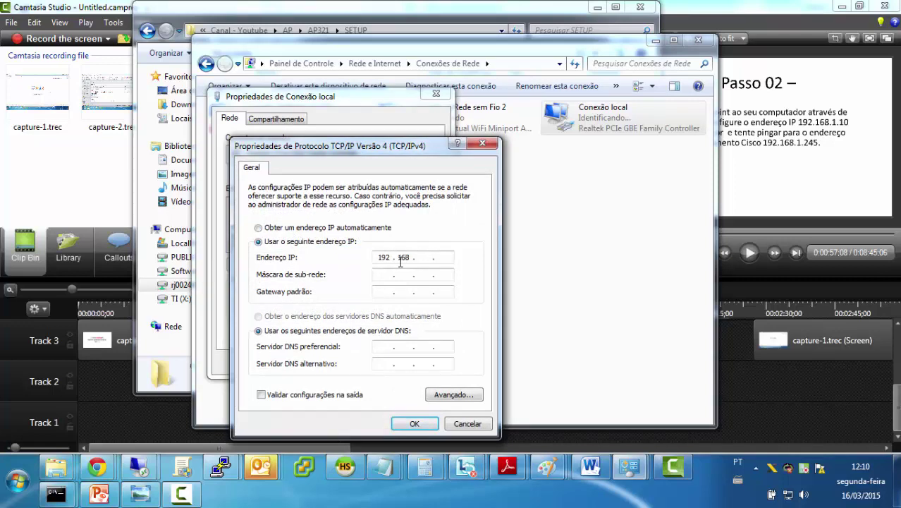
Step: Give the wired local connection fixed IPv4 address 192.168.1.10 with mask 255.255.255.0
type("1 . 10")
key("Tab")
left_click(420, 421)
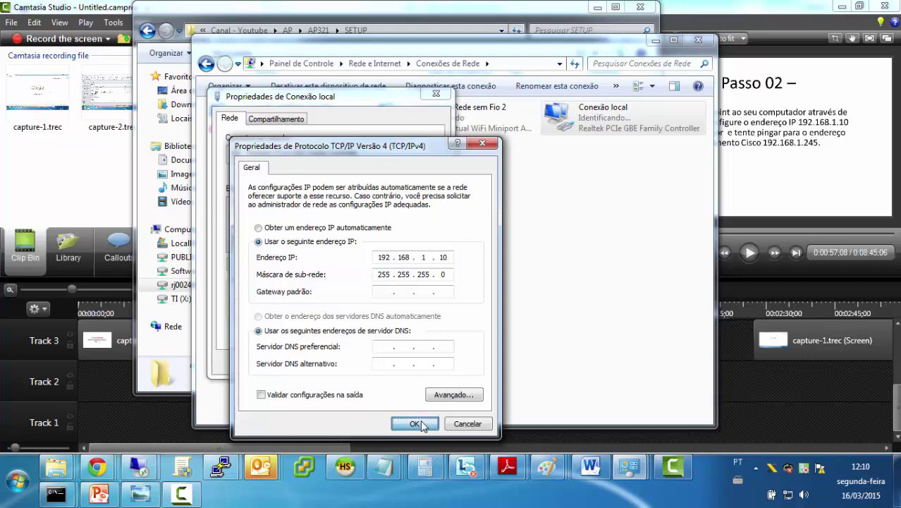
left_click(368, 360)
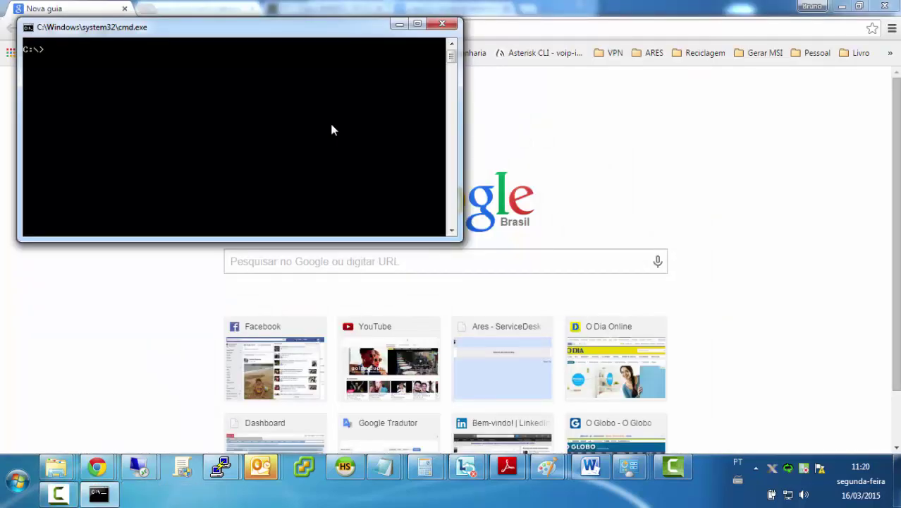
Step: Ping the access point at 192.168.1.245 and confirm 4 of 4 replies with 0% loss
type("ping 192.168.1.245")
key("Return")
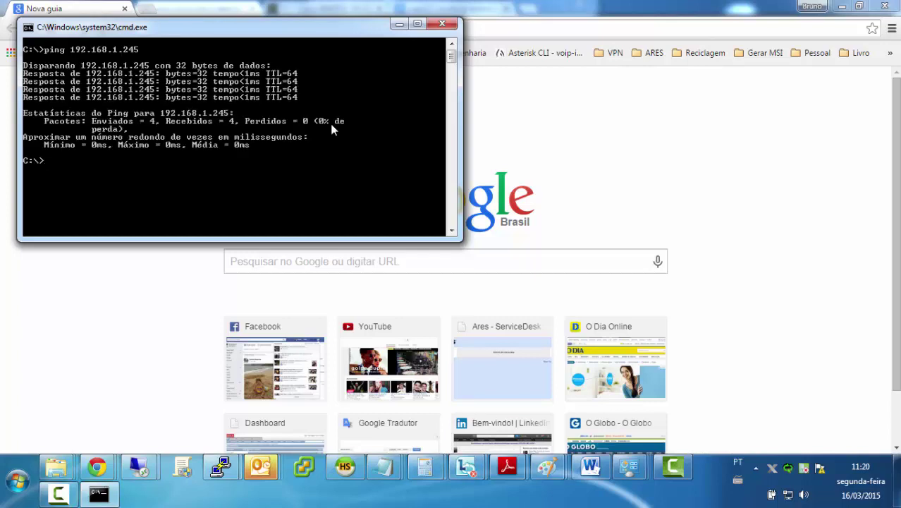
left_click(360, 15)
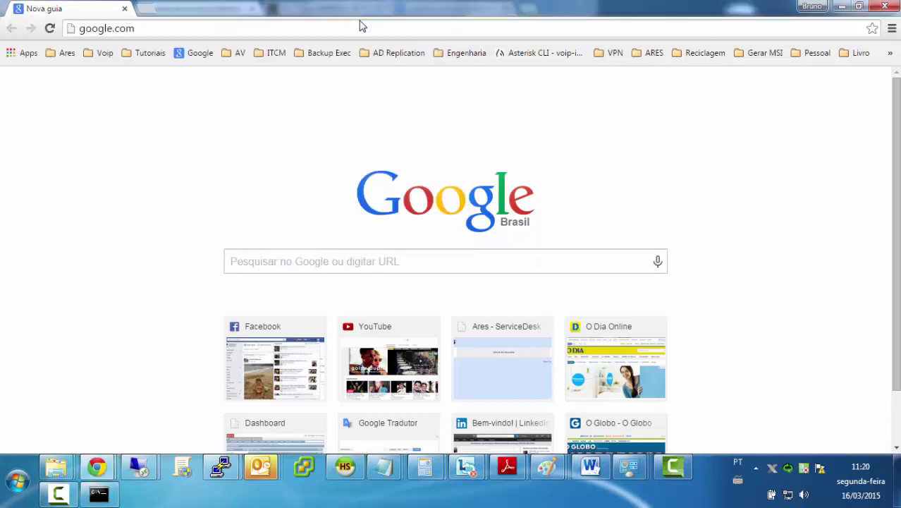
Step: Replace google.com in Chrome's address bar with 192.168.1.245
left_click(358, 26)
type("192.168.1.")
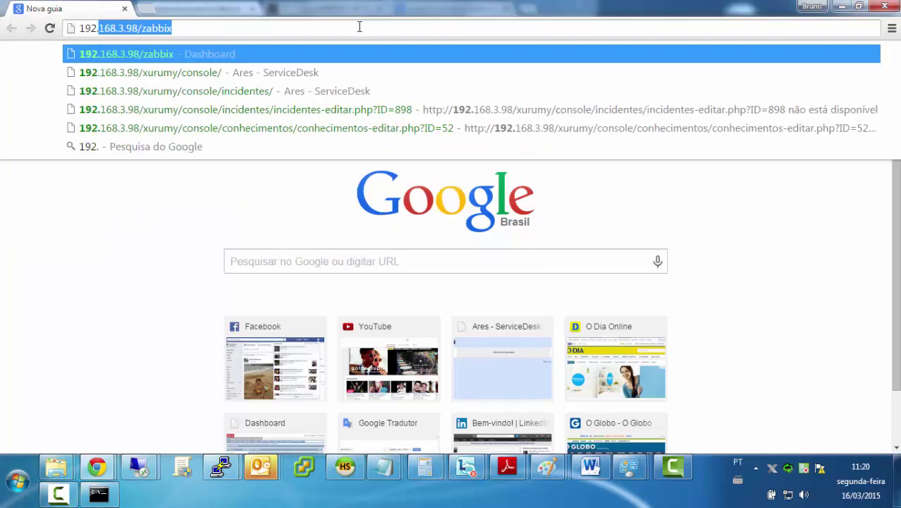
type("245")
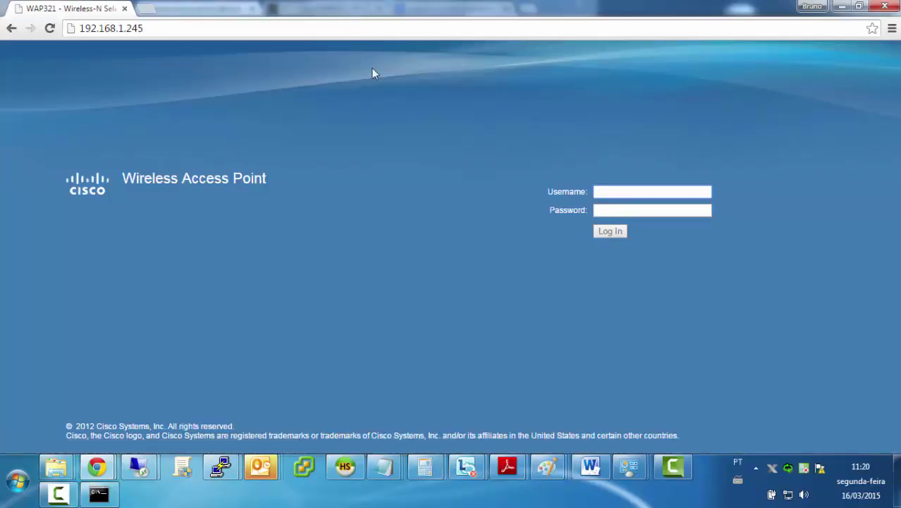
Step: Log in to the access point with username cisco and the default password
left_click(613, 191)
type("cisco")
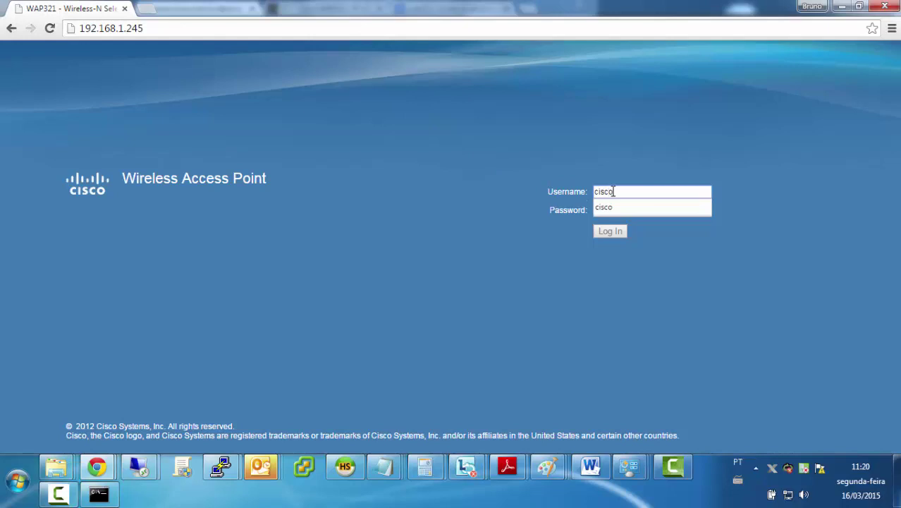
key("Tab")
type("cisco")
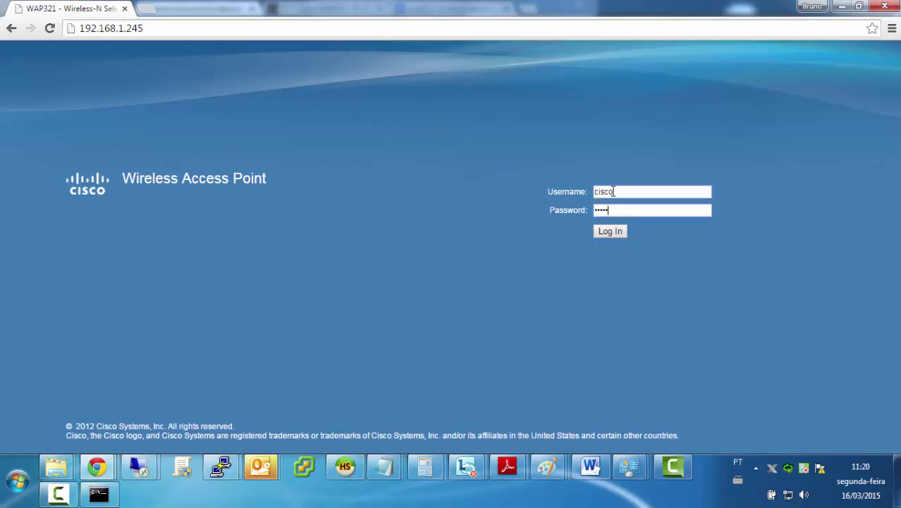
left_click(603, 234)
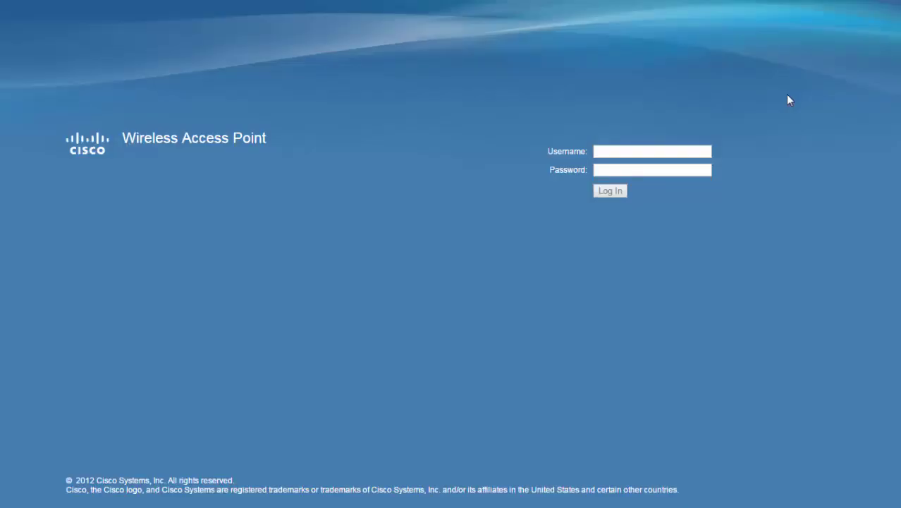
Step: Repeat the cisco login after the page reloads, reaching the Setup Wizard welcome
left_click(653, 151)
type("cisco")
key("Tab")
key("BackSpace")
type("cisco")
left_click(612, 193)
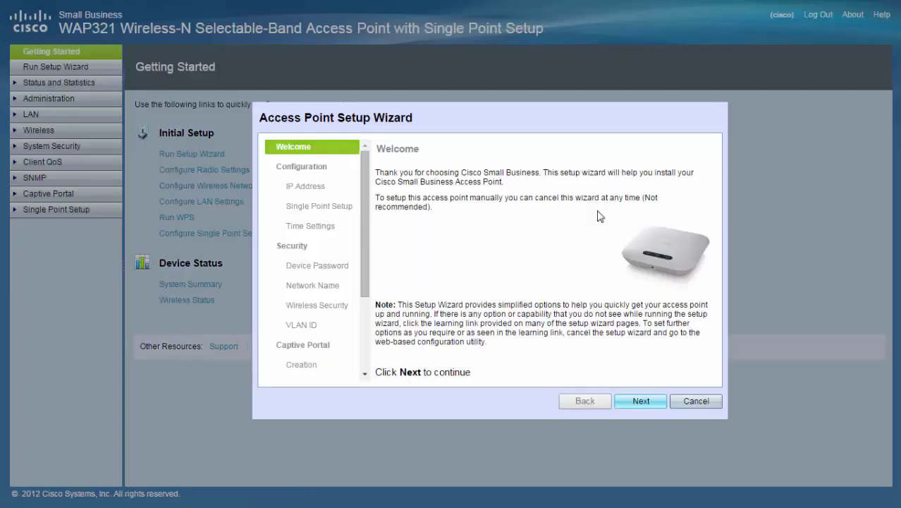
Step: Dismiss the Setup Wizard and change the default admin password to a new one, then save
left_click(694, 407)
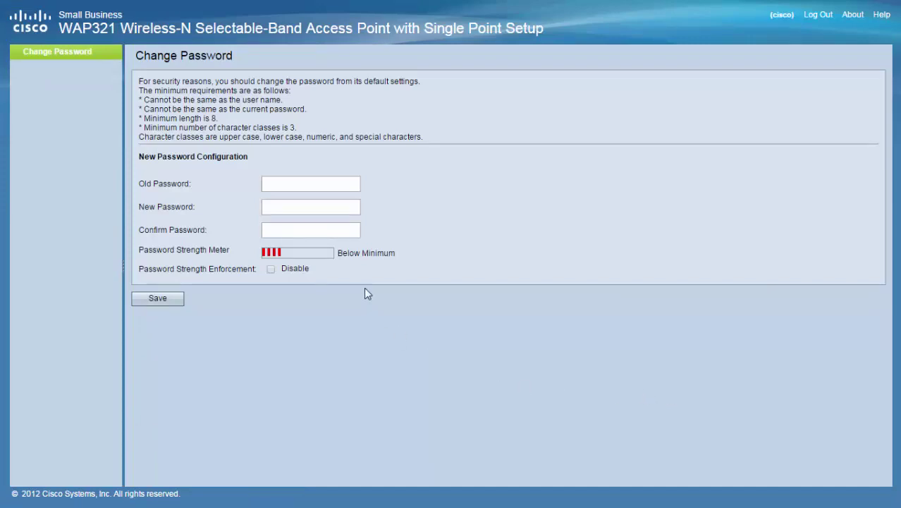
left_click(329, 185)
type("cisco")
key("Tab")
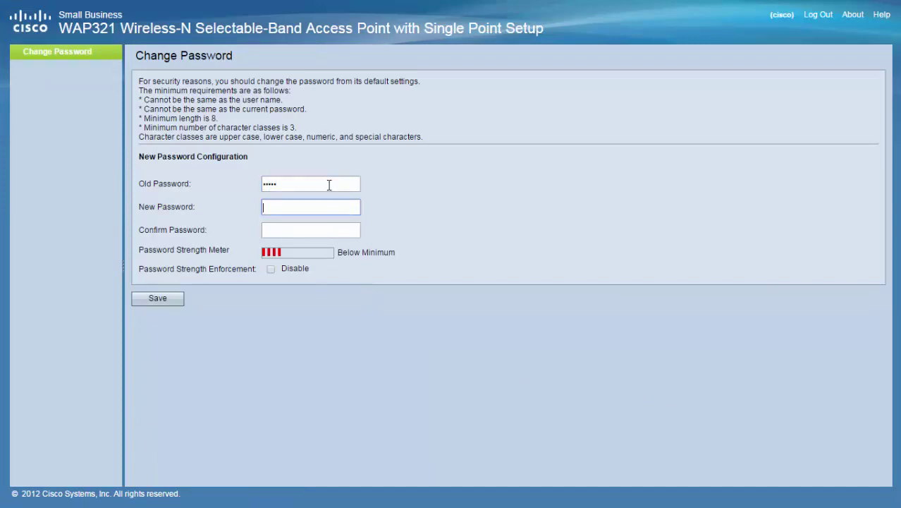
type("password")
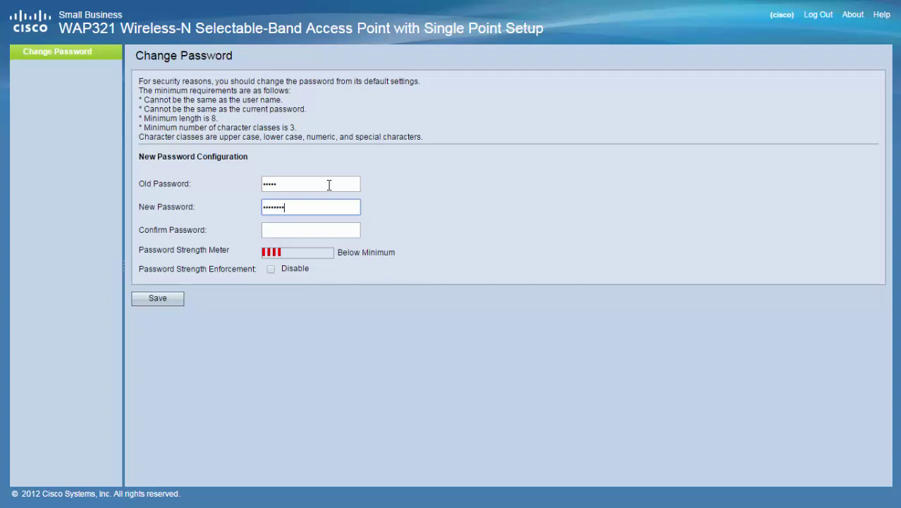
type("1234")
key("Tab")
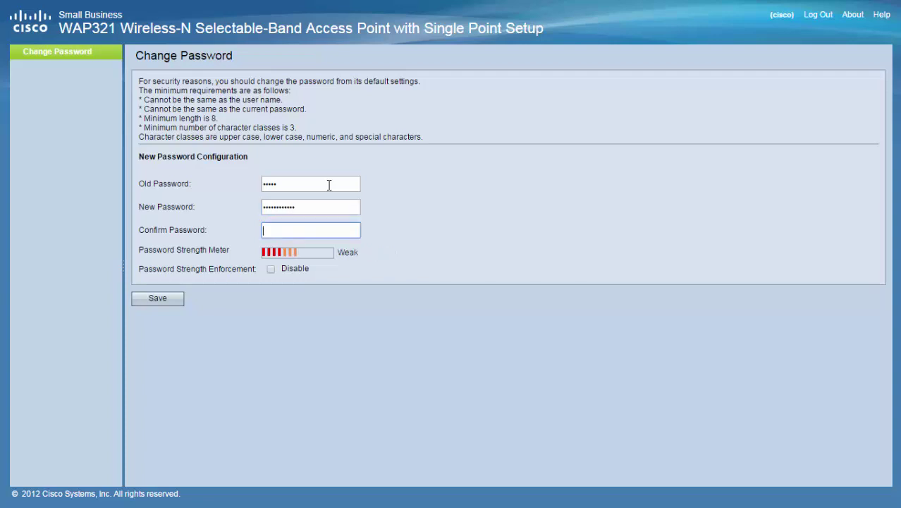
type("password1234")
left_click(160, 299)
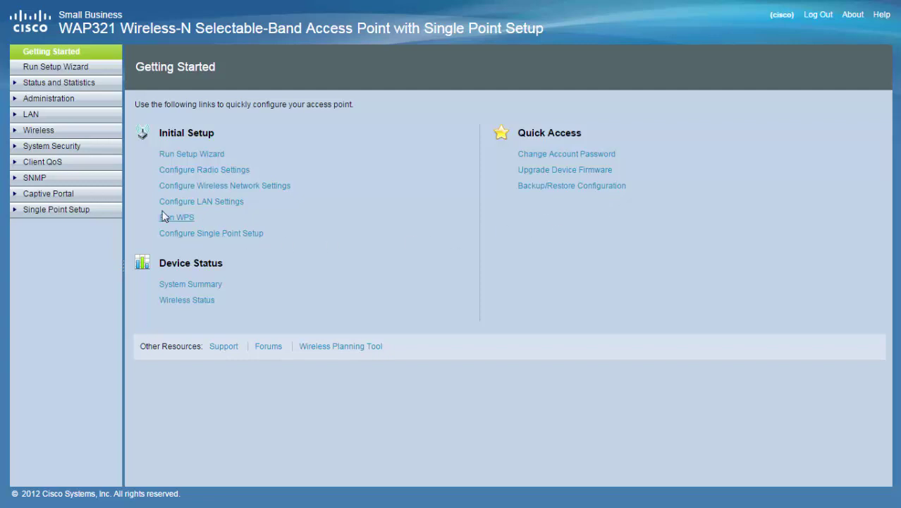
Step: In LAN VLAN and IPv4 settings, switch to static IP address 192.168.3.252
left_click(34, 116)
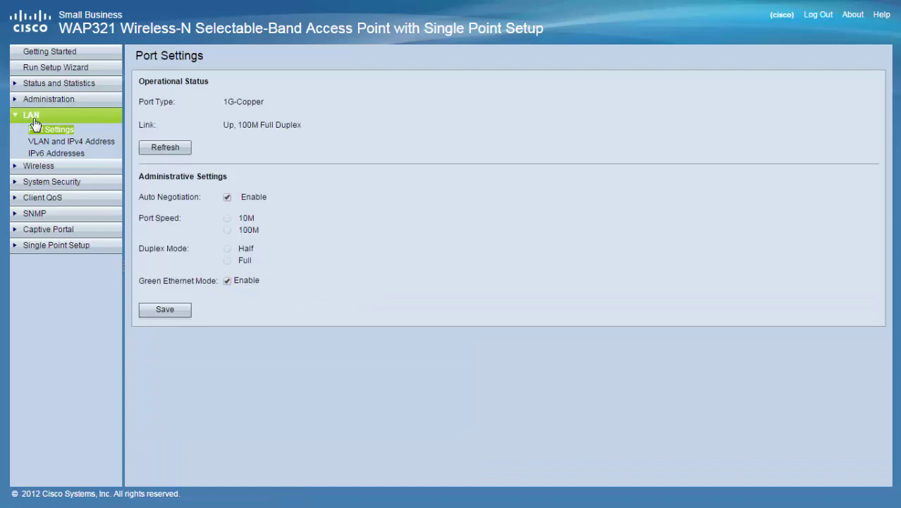
left_click(50, 143)
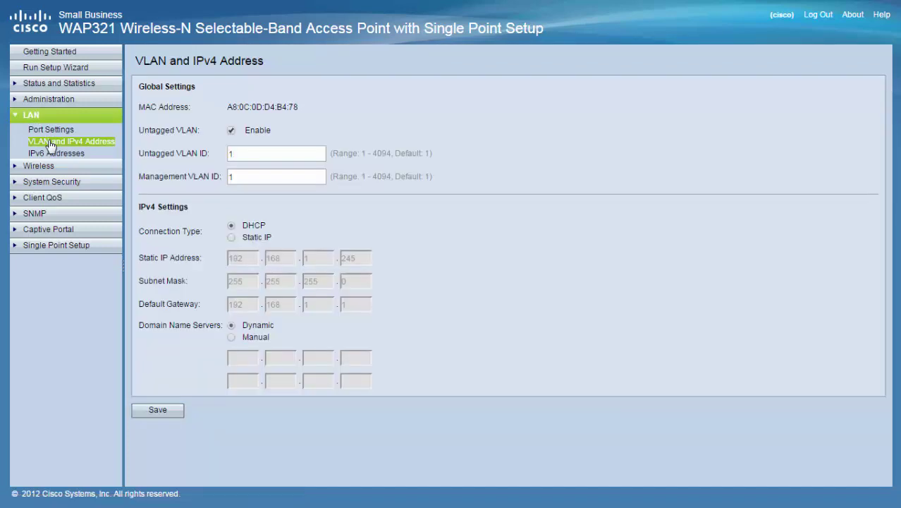
left_click(232, 238)
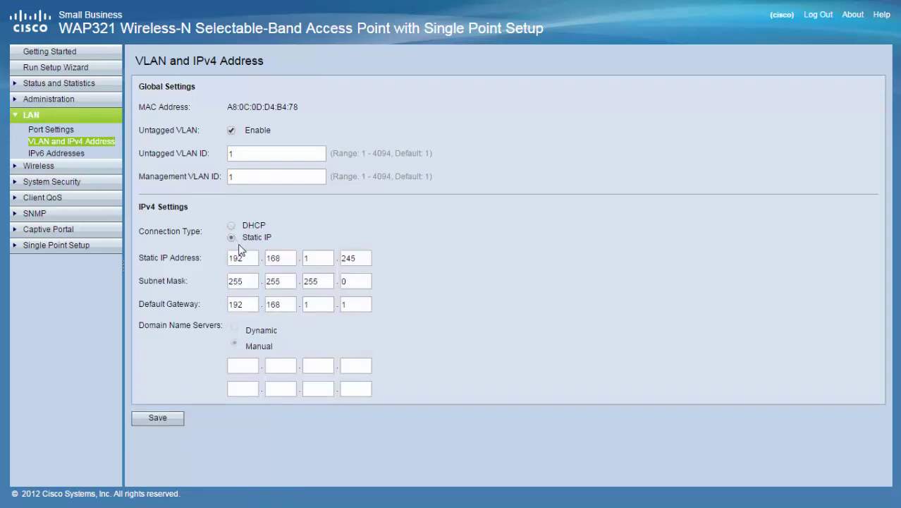
left_click_drag(246, 258, 218, 258)
type("192")
key("Tab")
type("168")
key("Tab")
type("3")
key("Tab")
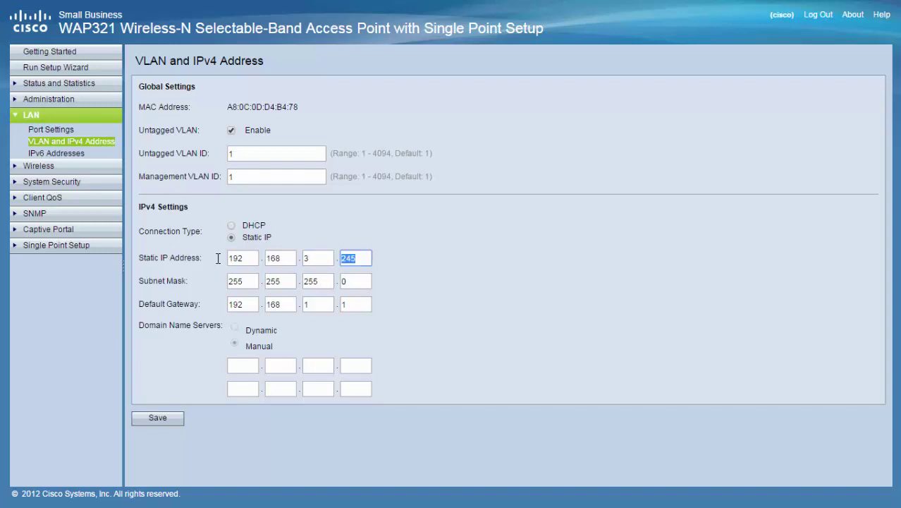
type("252")
Step: Enter subnet mask 255.255.255.0 for the static address
key("Tab")
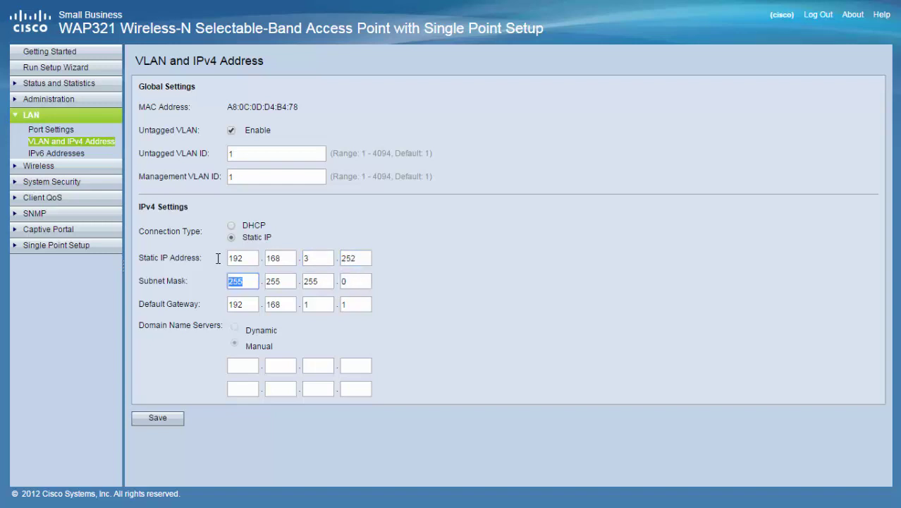
type("255")
key("Tab")
type("255")
key("Tab")
type("2")
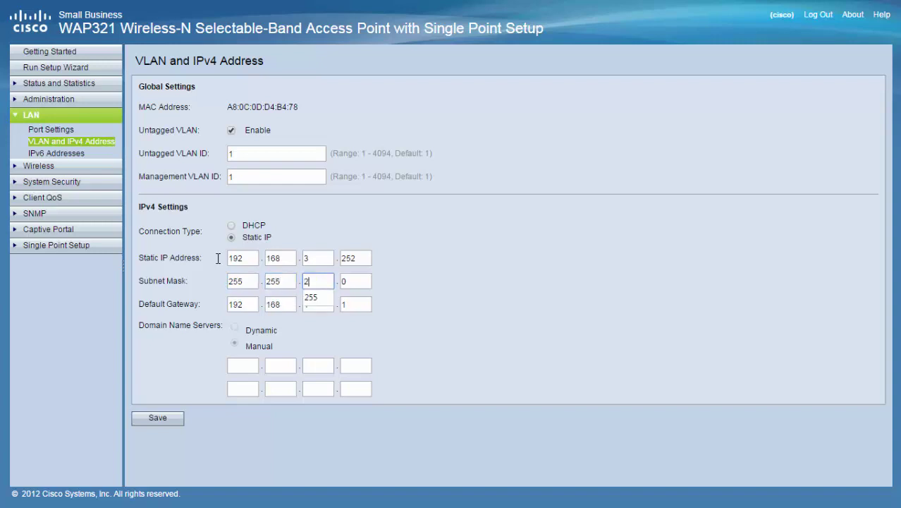
type("55")
key("Tab")
type("0")
Step: Enter default gateway 192.168.3.1, then save and confirm the new IPv4 settings
key("Tab")
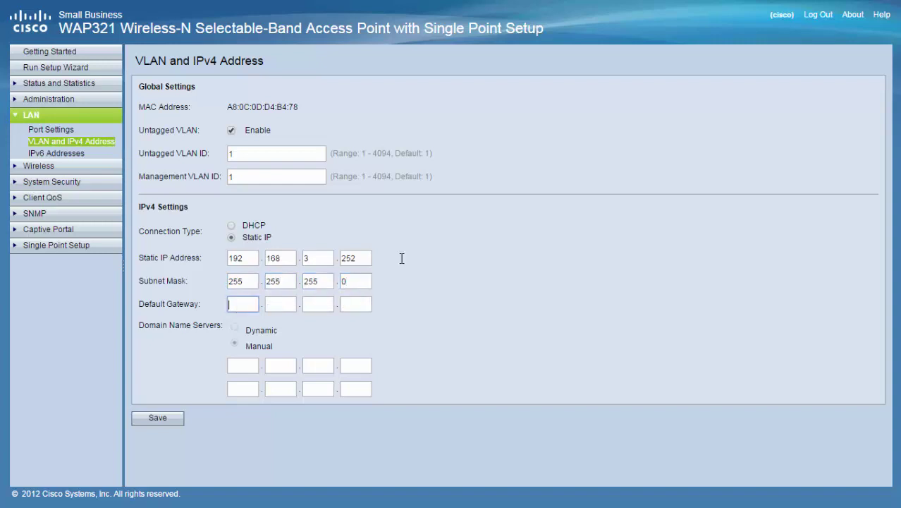
type("192")
key("Tab")
type("16")
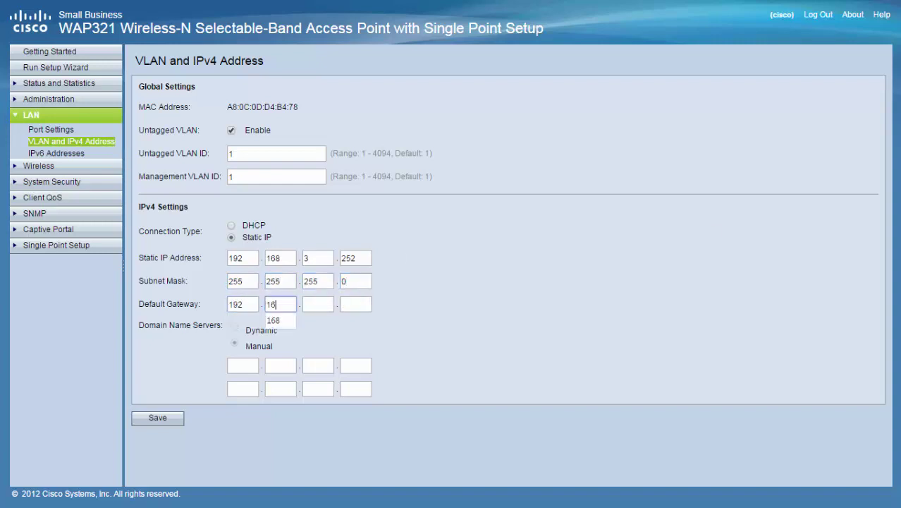
type("8")
key("Tab")
type("3")
key("Tab")
type("1")
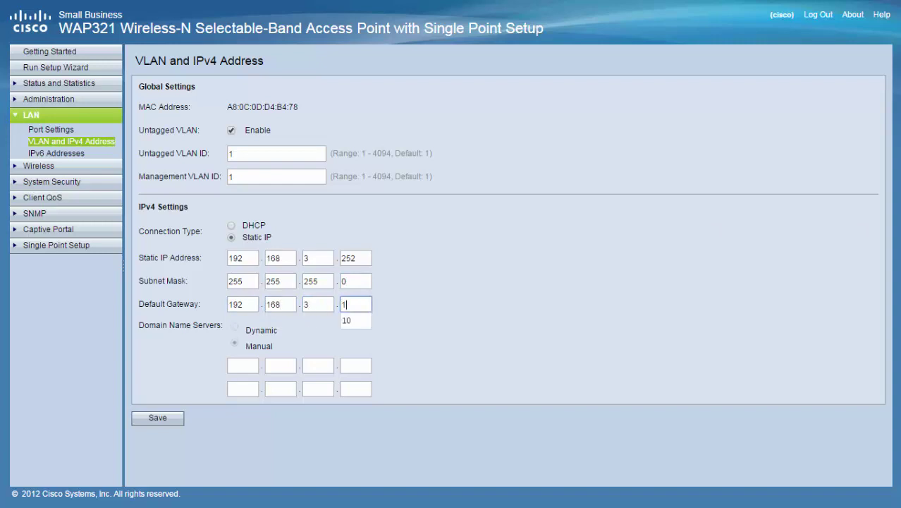
left_click(751, 258)
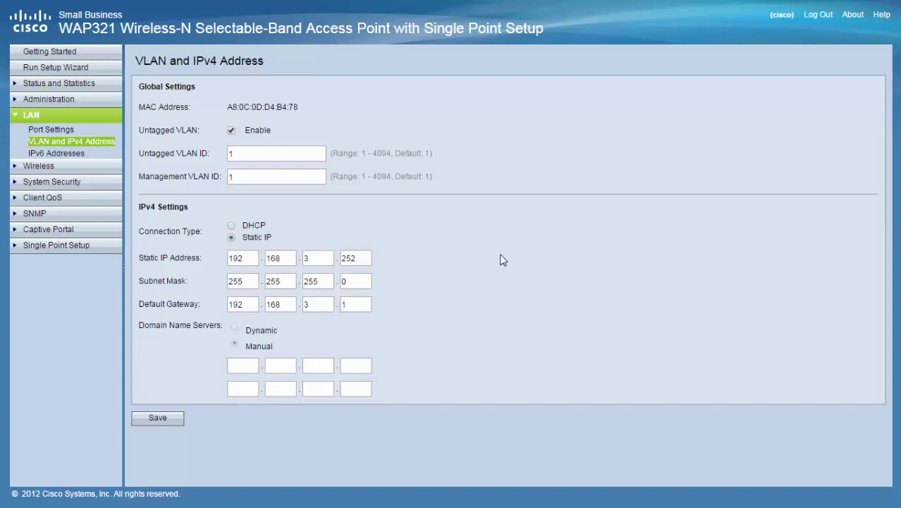
left_click(152, 419)
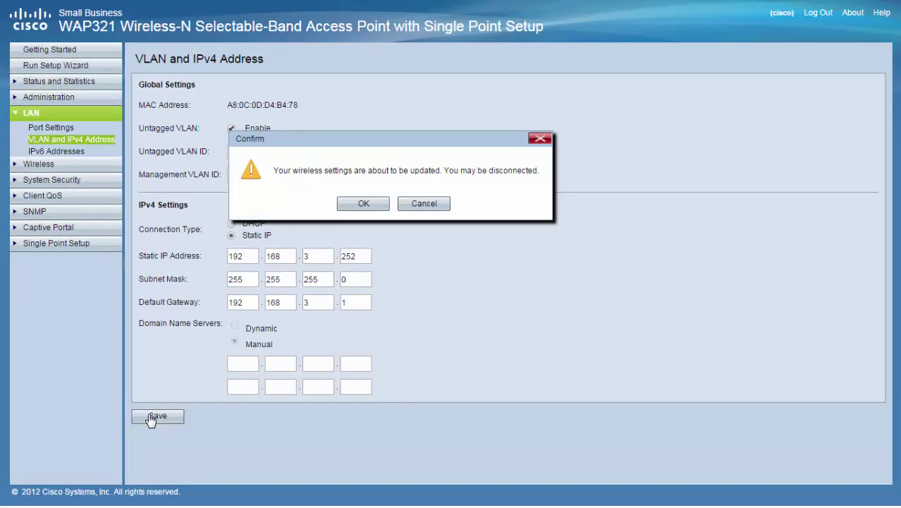
left_click(365, 205)
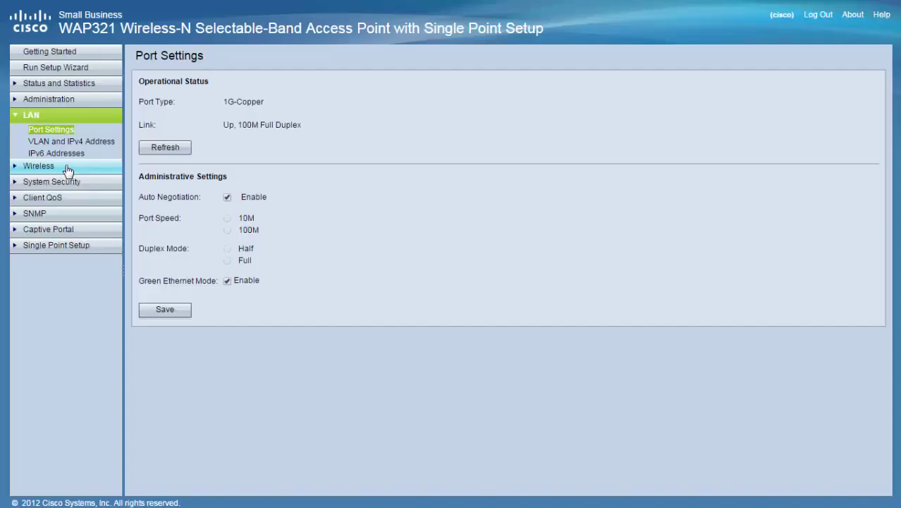
Step: In Wireless Networks, edit VAP 0 and change its SSID from ciscosb to WIRELESS_VEGETA
left_click(67, 168)
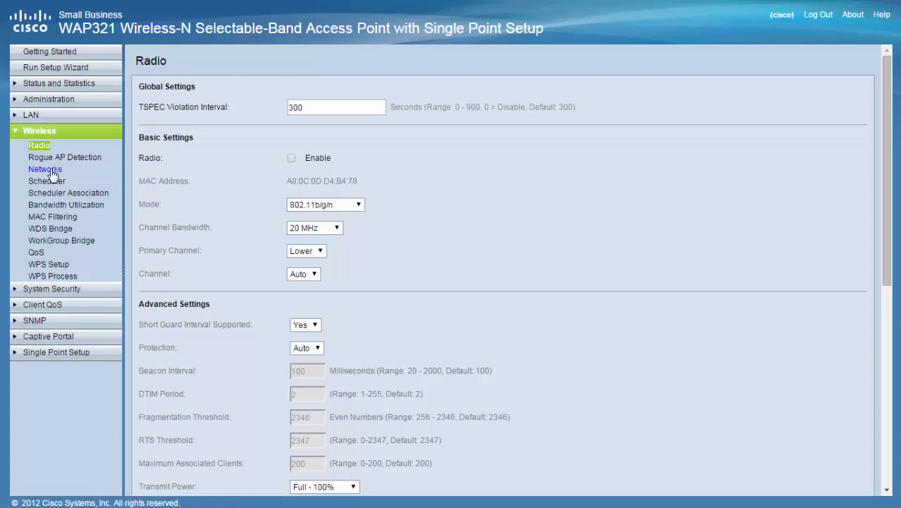
left_click(45, 169)
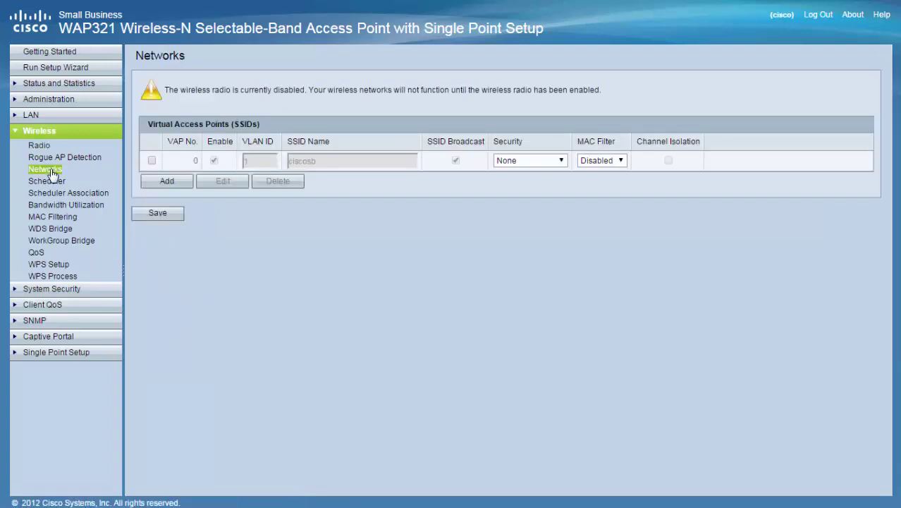
left_click(152, 161)
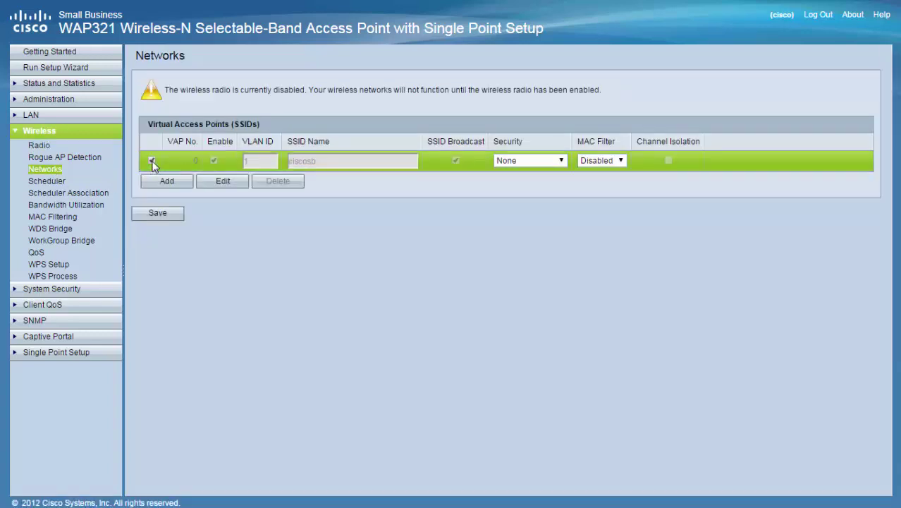
left_click(223, 181)
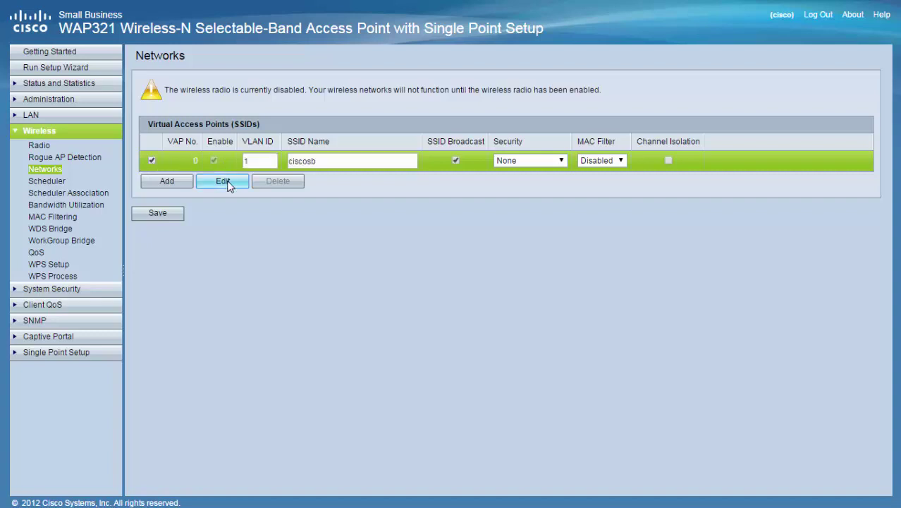
double_click(360, 161)
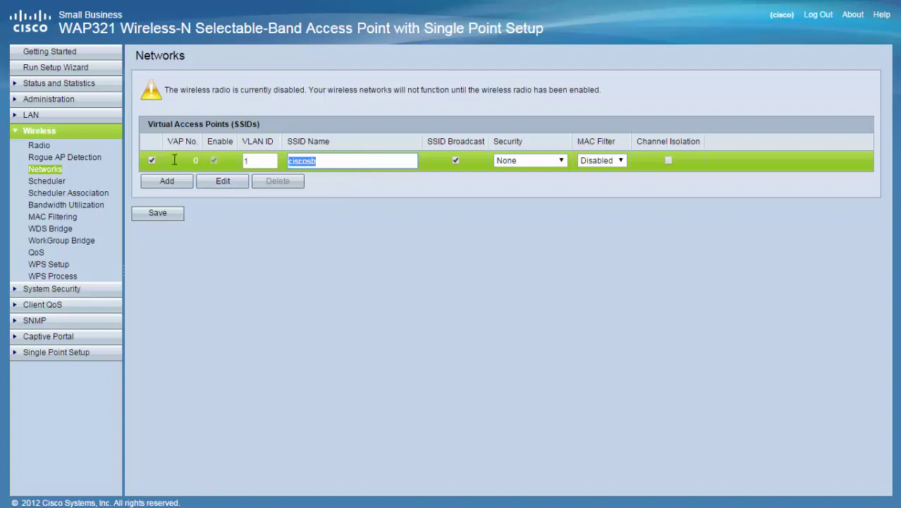
type("WIRELESS_")
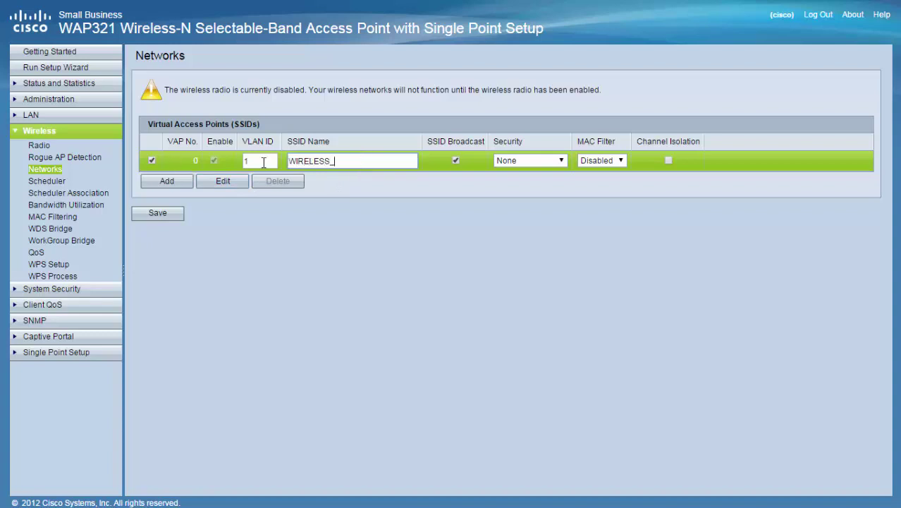
type("VEGETA")
left_click(537, 162)
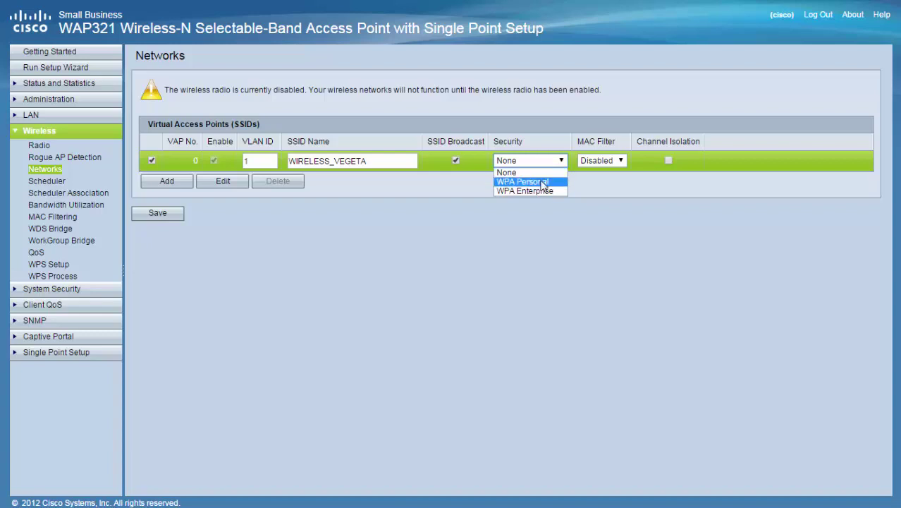
Step: Set VAP 0 security to WPA Personal with a passphrase key, save, and confirm
left_click(543, 183)
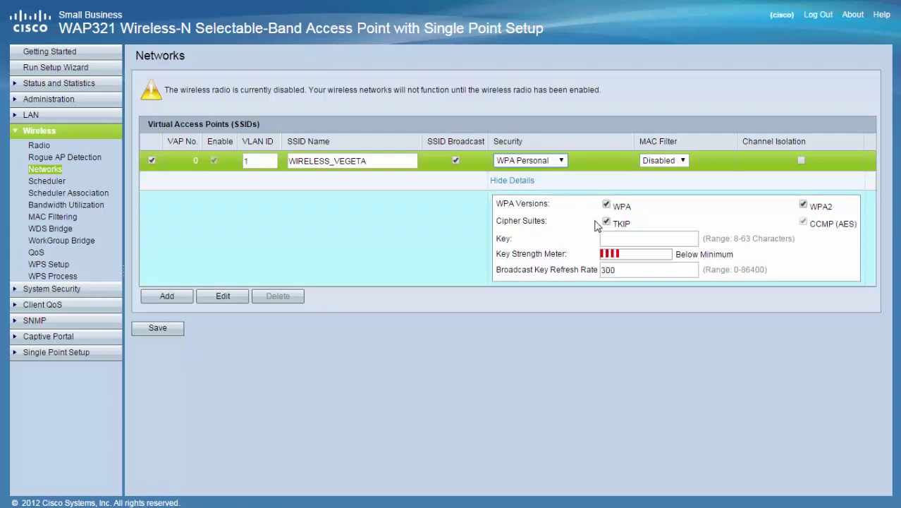
left_click(618, 238)
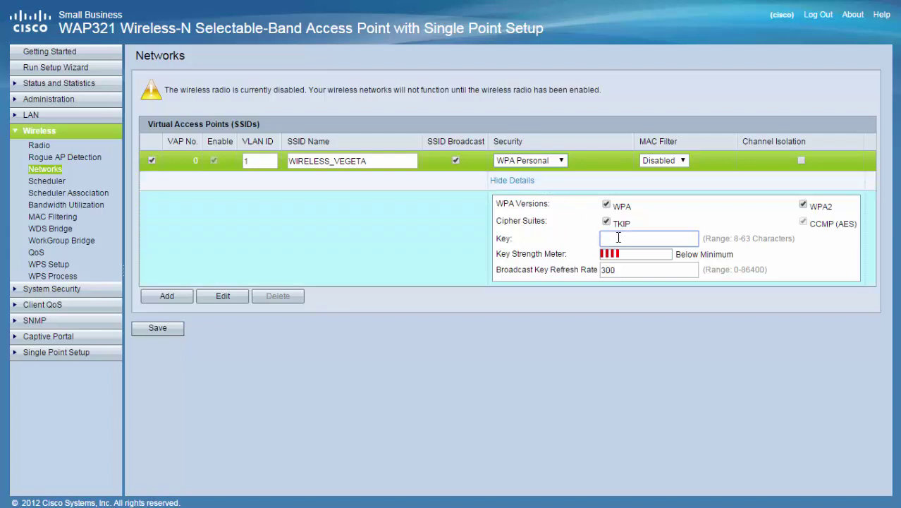
type("password1234")
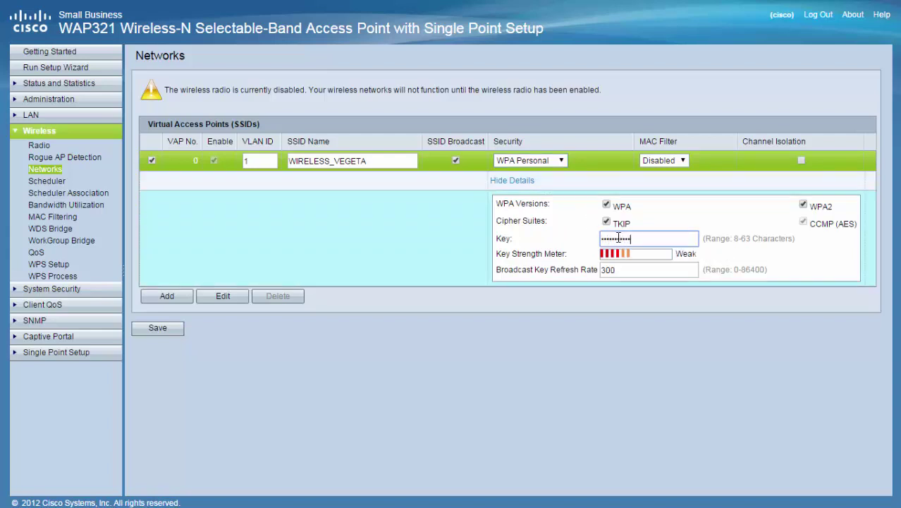
key("Tab")
key("Right")
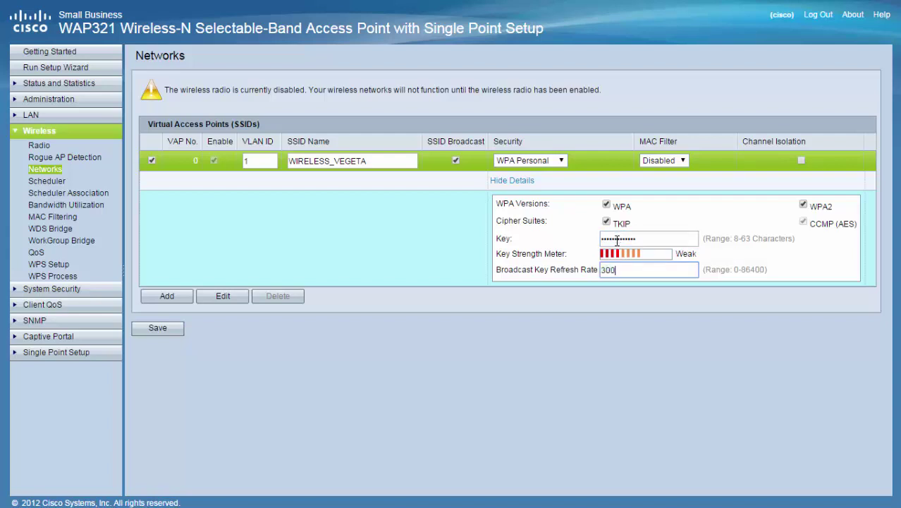
left_click(157, 328)
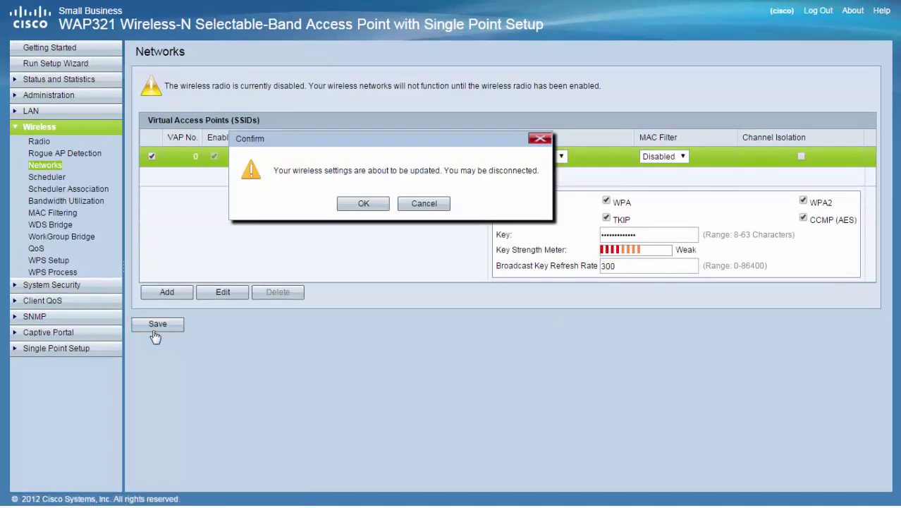
left_click(364, 203)
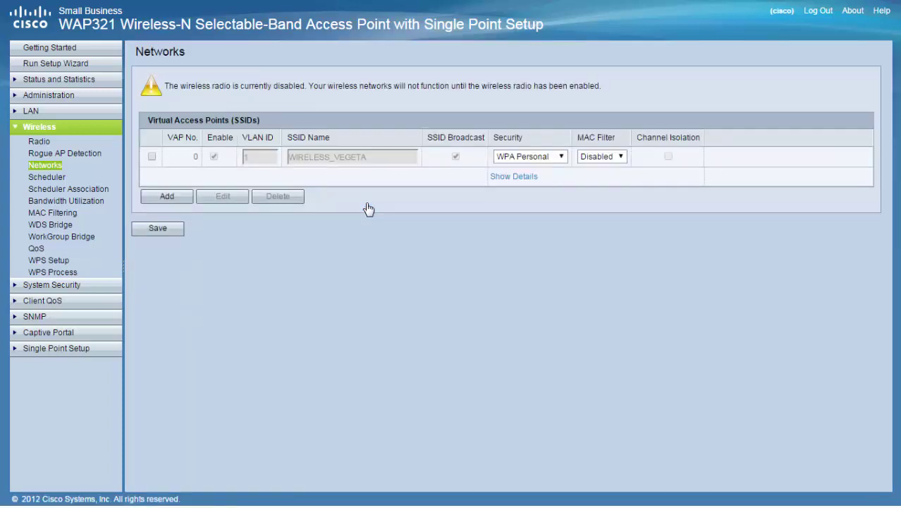
left_click(512, 179)
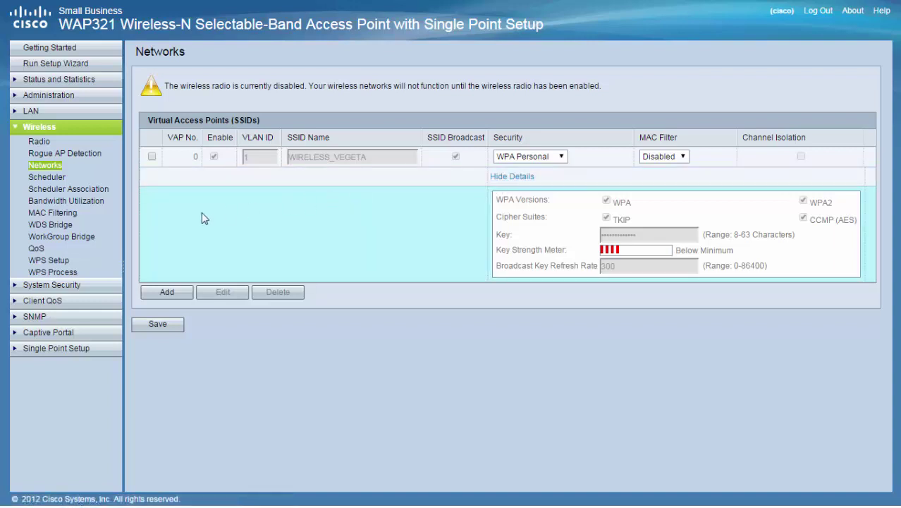
Step: Tick Radio Enable on the Wireless Radio page, then save and confirm the update
left_click(39, 143)
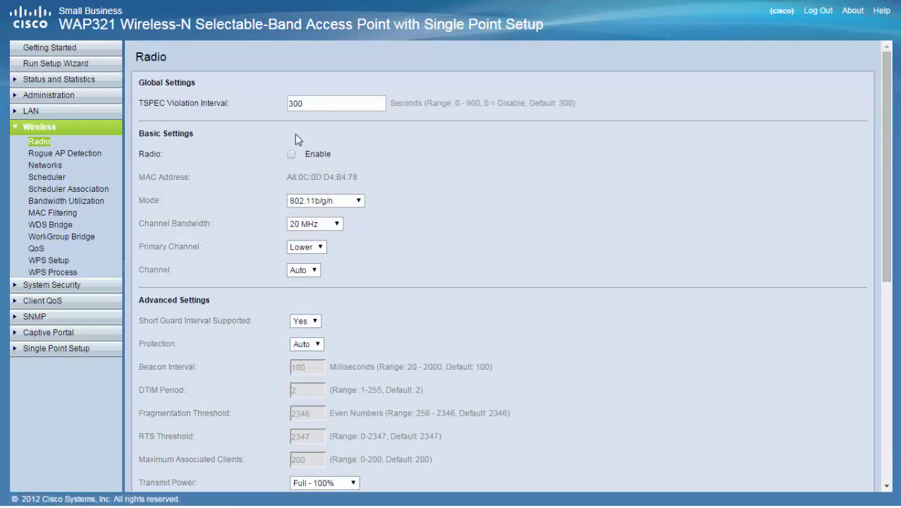
left_click(291, 155)
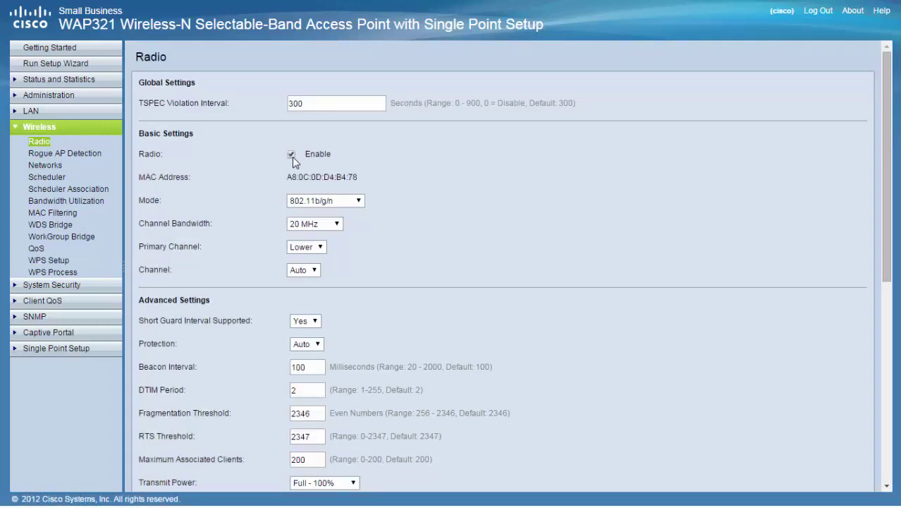
scroll(417, 231, "down", 5)
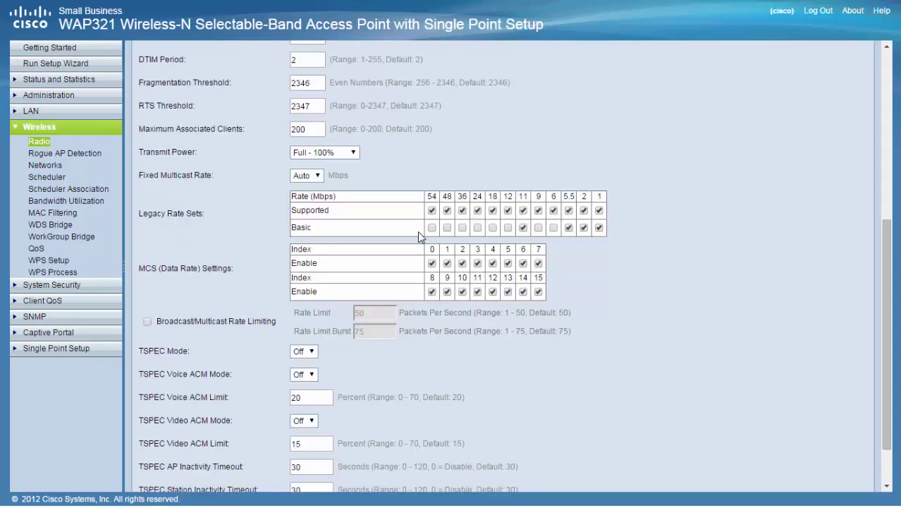
scroll(418, 230, "down", 1)
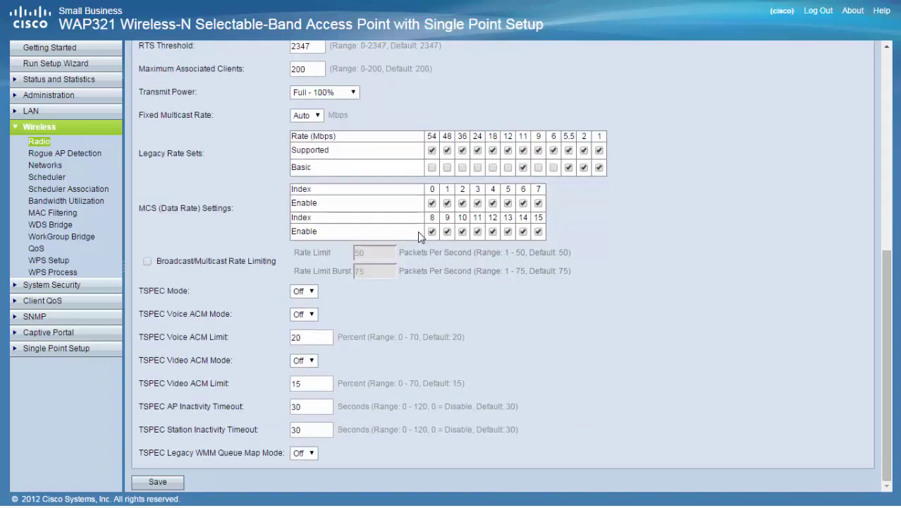
left_click(161, 483)
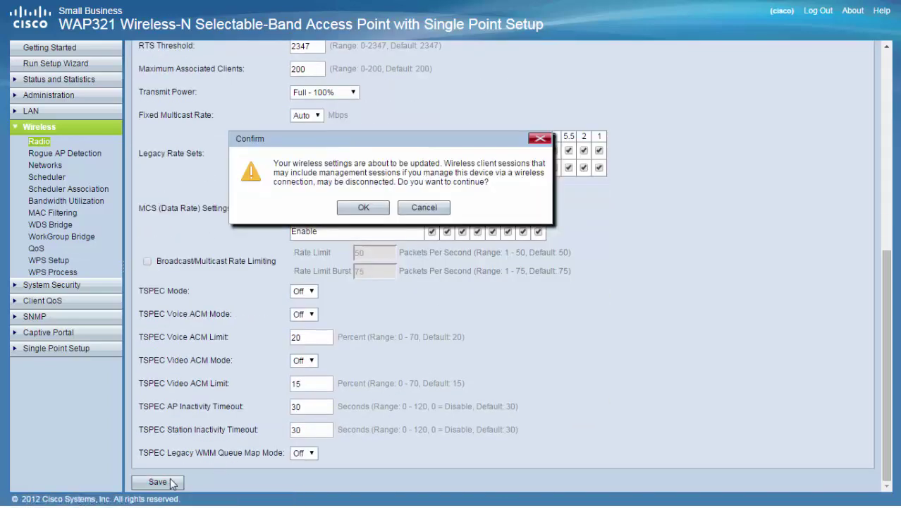
left_click(363, 209)
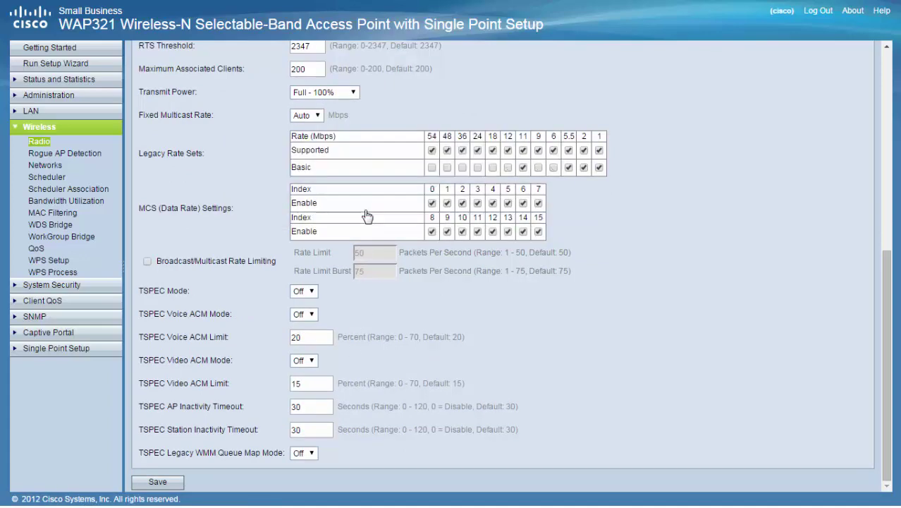